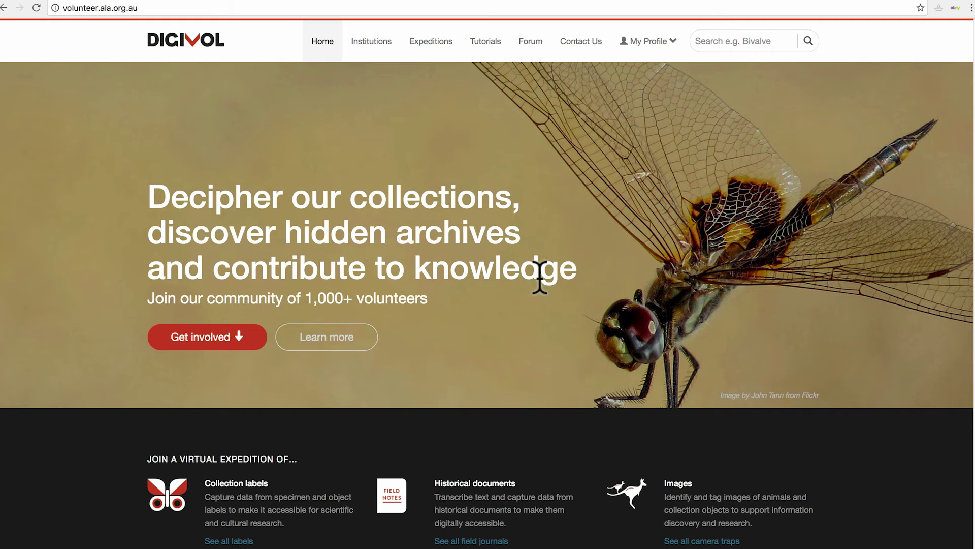
# Open the Australian Museum Diptera Expedition - 2 project from the Get involved expedition list.
pyautogui.click(220, 339)
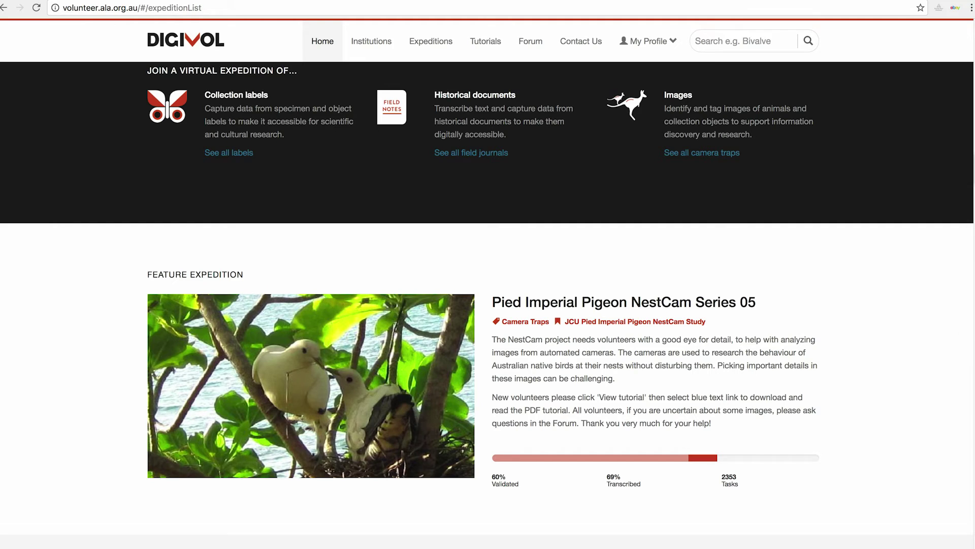
pyautogui.scroll(-15, 971, 290)
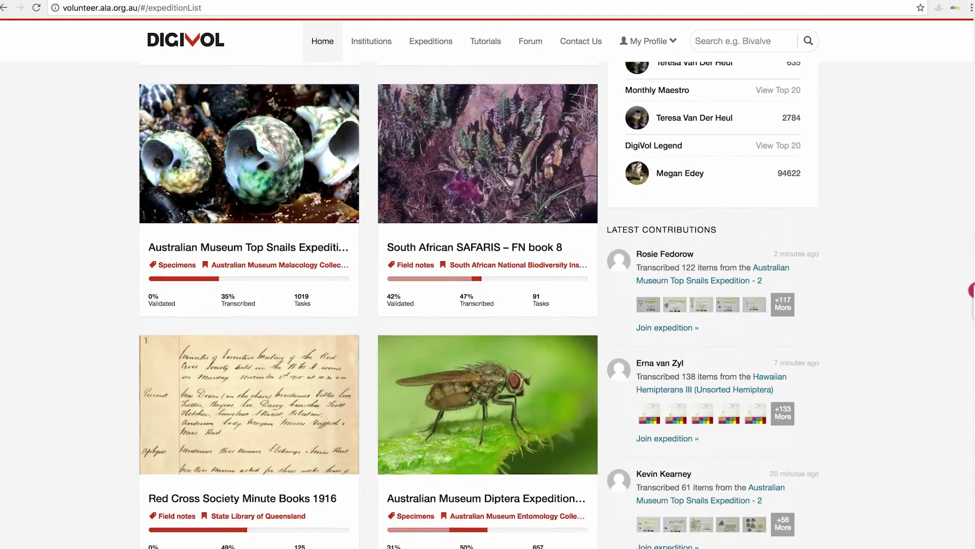
pyautogui.scroll(-3, 971, 290)
pyautogui.click(489, 250)
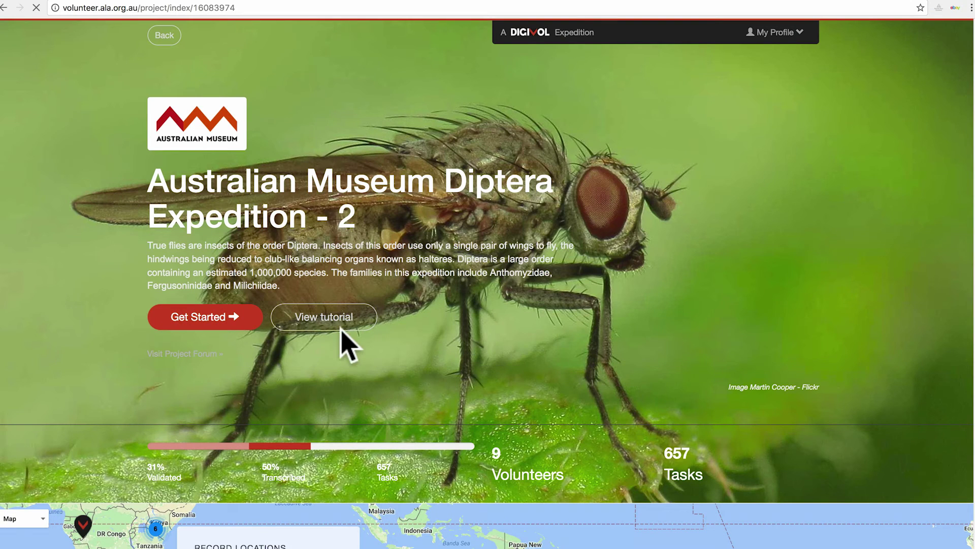
# Start a task for specimen K.499738 and transcribe its label text, including Crow's Nest, NSW, 11 Sept. 1965.
pyautogui.click(205, 328)
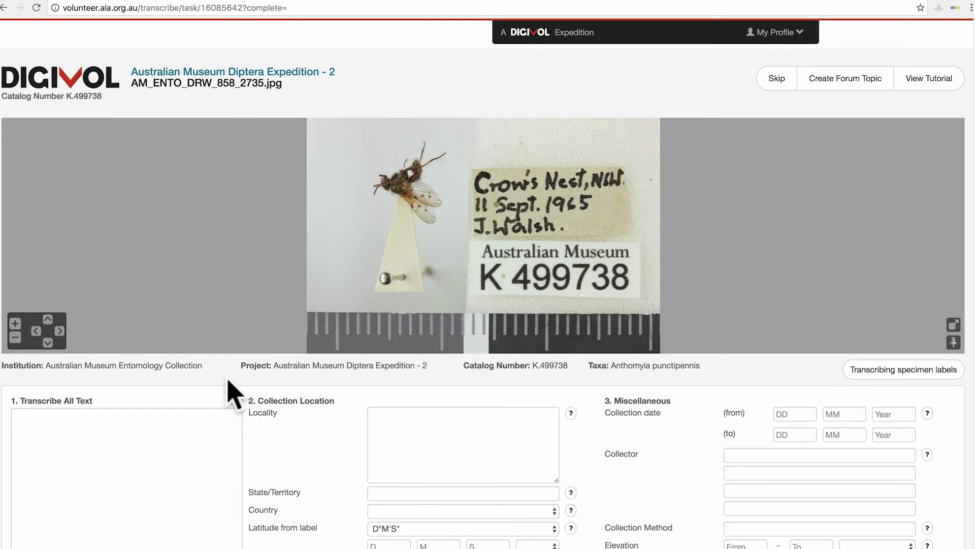
pyautogui.click(139, 423)
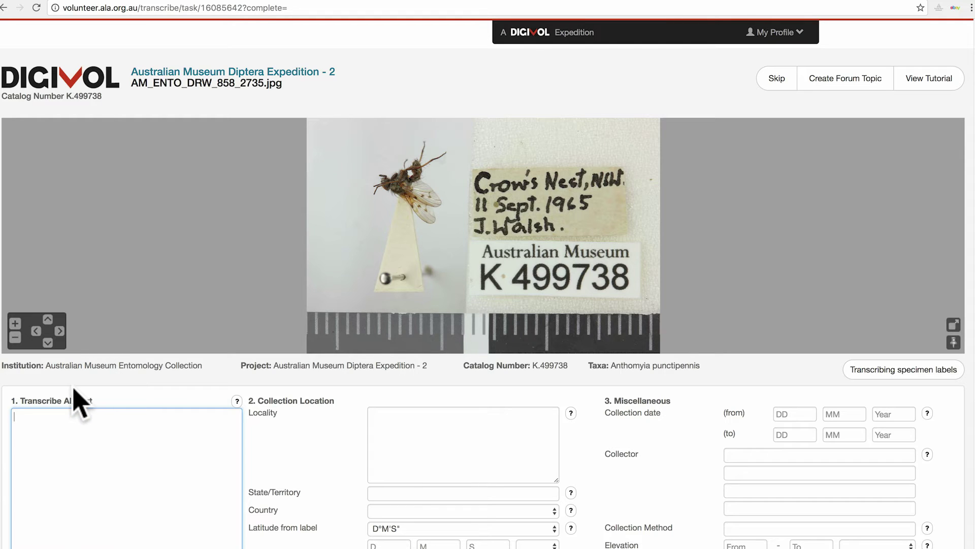
pyautogui.write("Crow's Nest, NSW")
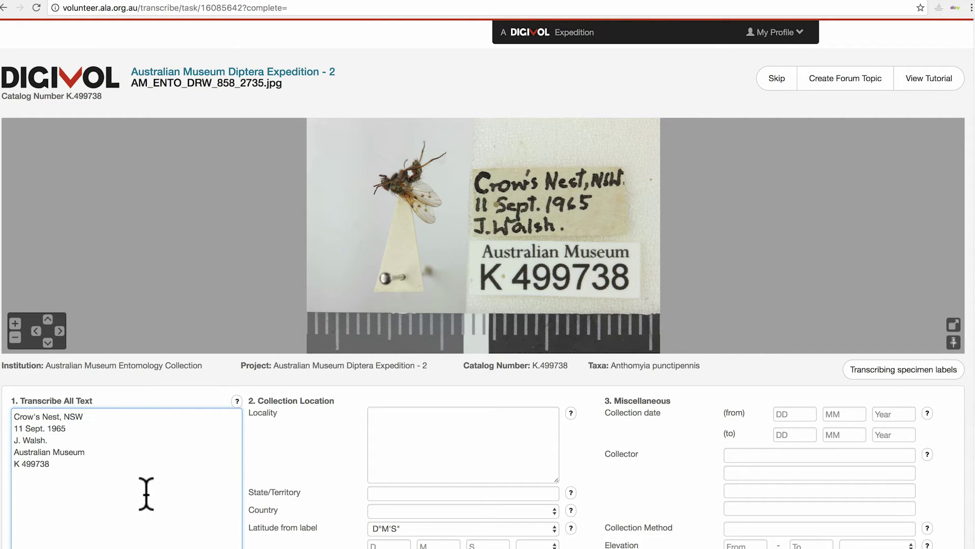
pyautogui.scroll(-2, 973, 331)
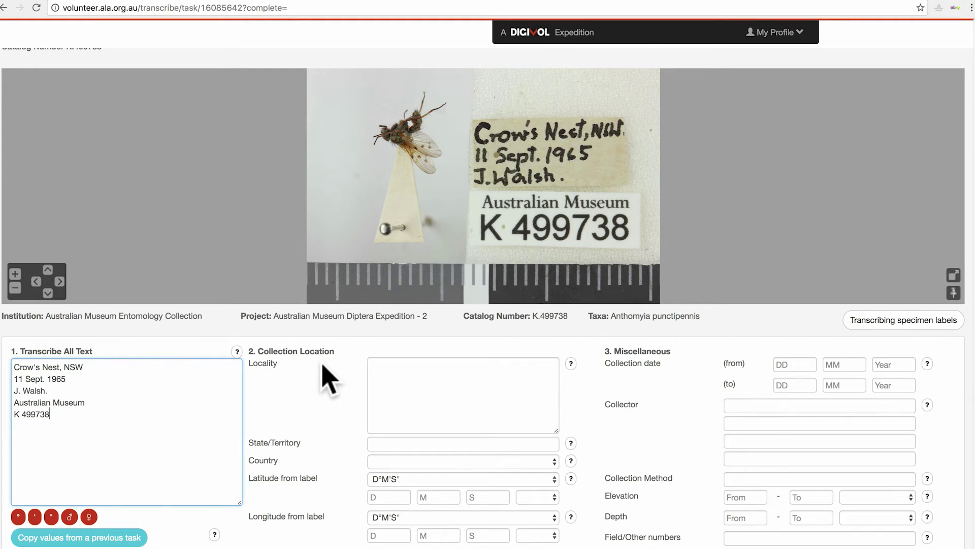
# Enter Crows Nest as the locality, choosing the suggested Crows Nest entry.
pyautogui.click(390, 364)
pyautogui.moveTo(15, 367); pyautogui.dragTo(64, 369)
pyautogui.click(399, 377)
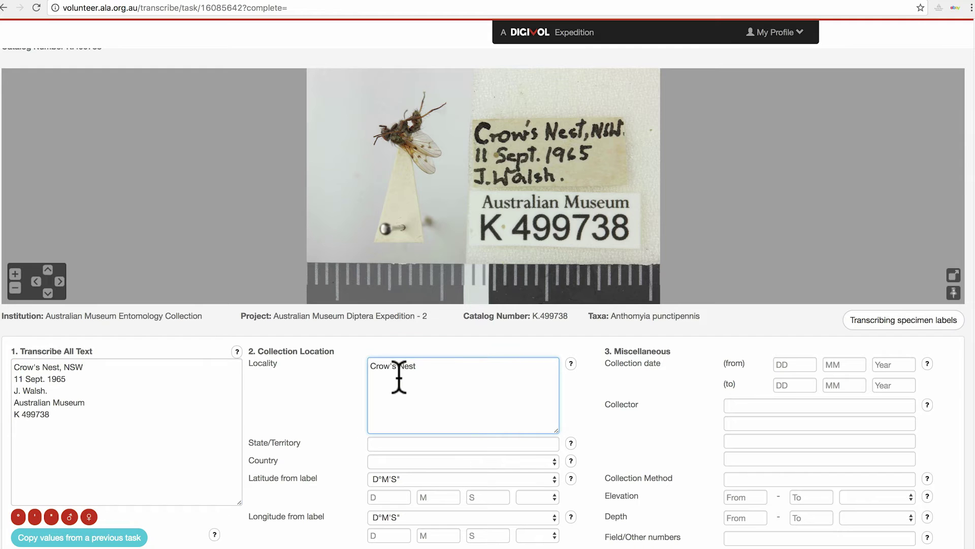
pyautogui.click(396, 365)
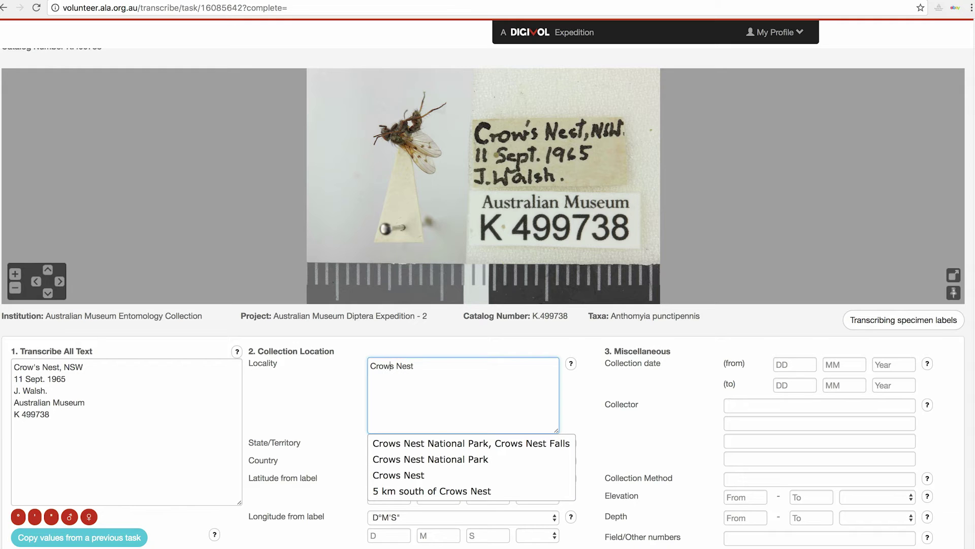
pyautogui.click(418, 474)
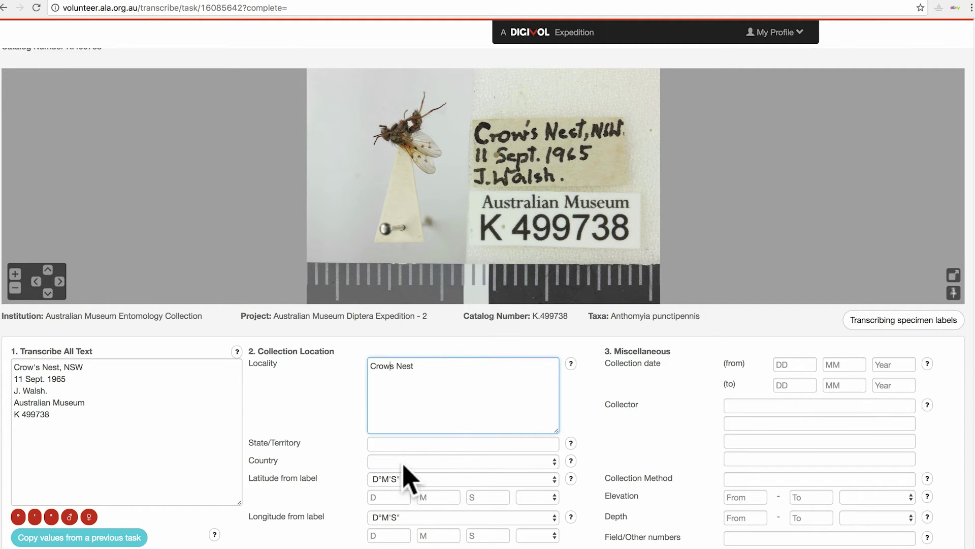
# Set the state to New South Wales and the country to Australia.
pyautogui.click(404, 446)
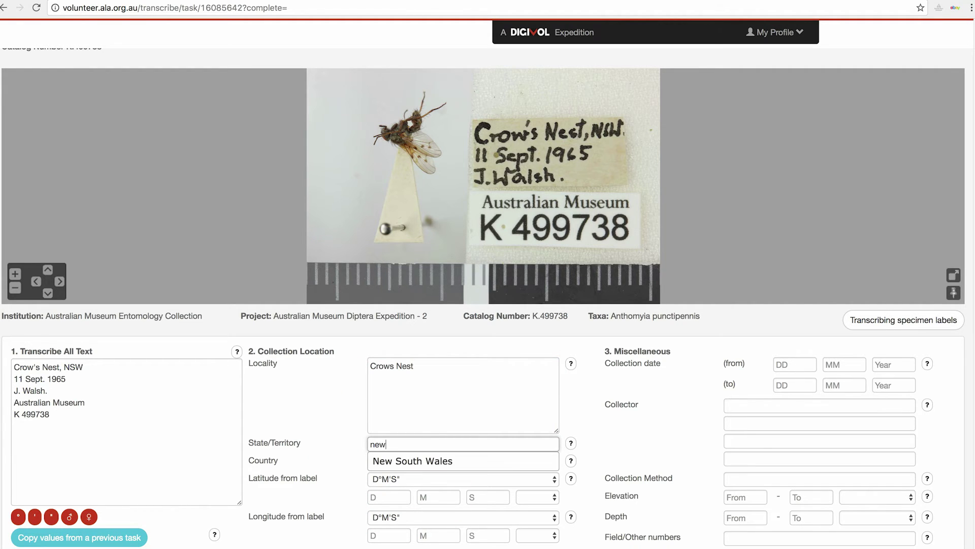
pyautogui.click(407, 462)
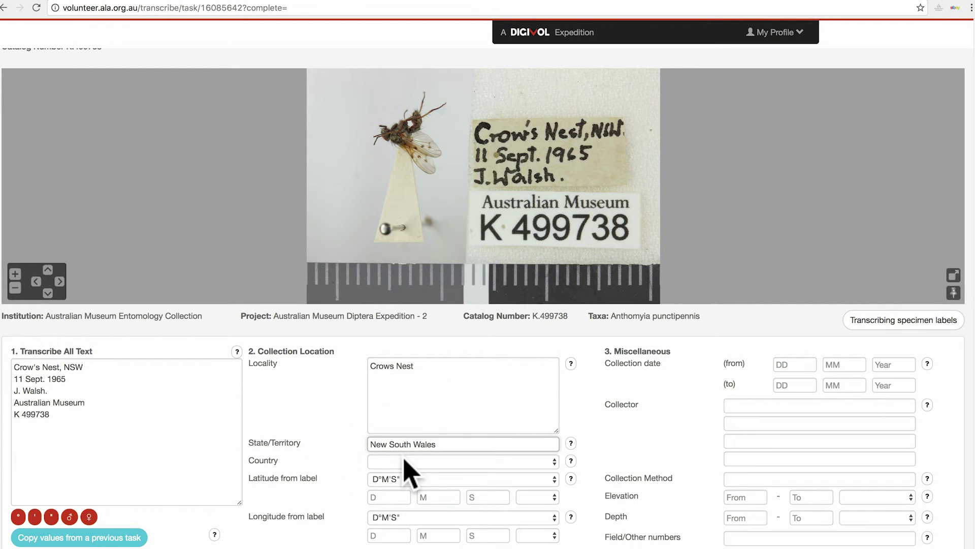
pyautogui.click(405, 460)
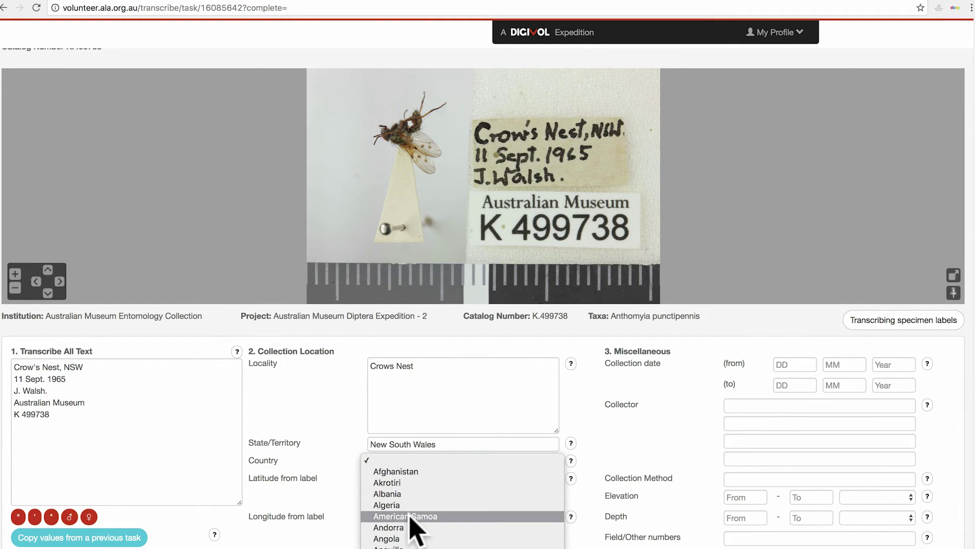
pyautogui.scroll(-5, 432, 528)
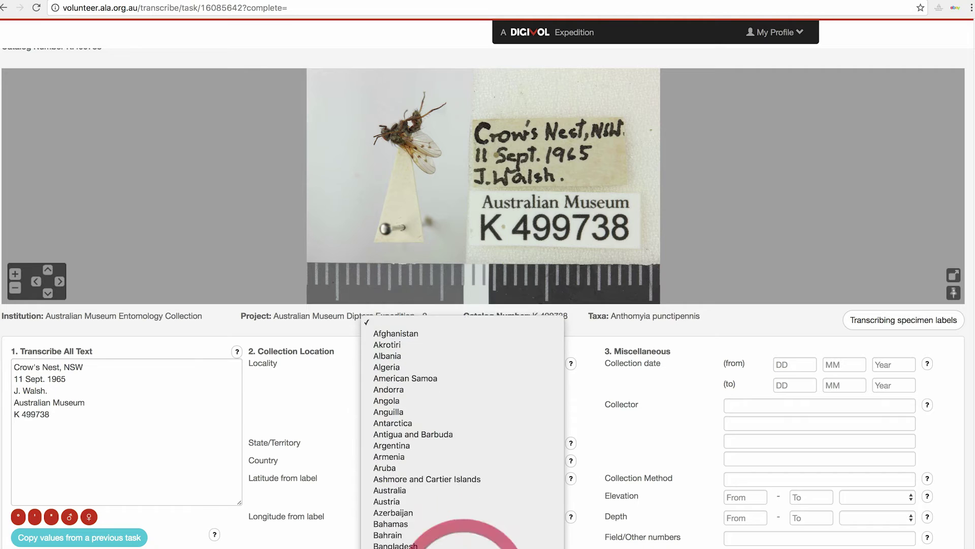
pyautogui.click(420, 459)
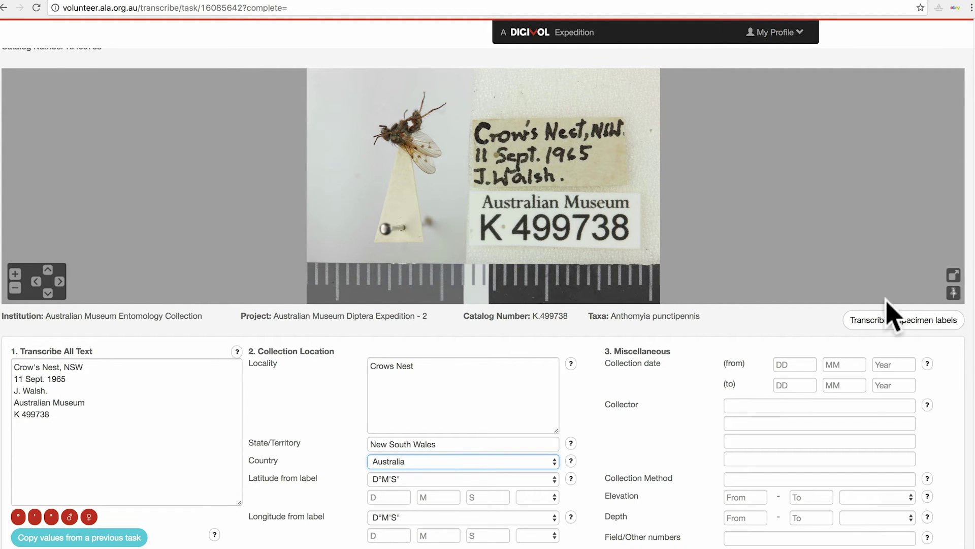
pyautogui.scroll(-2, 488, 299)
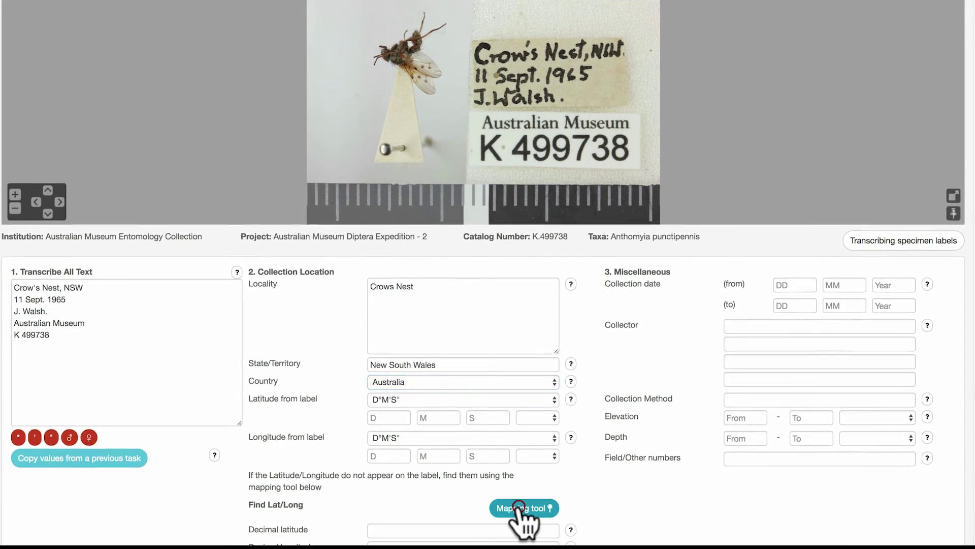
# Open the Mapping tool to find Crows Nest's latitude and longitude.
pyautogui.click(520, 508)
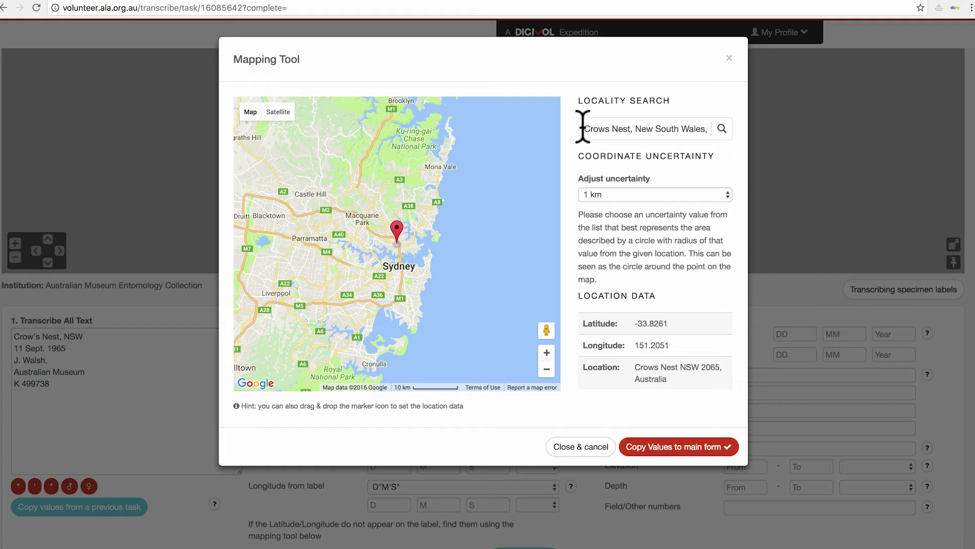
# Zoom the map to Crows Nest and nudge the location pin toward Falcon St.
pyautogui.click(548, 353)
pyautogui.click(547, 353)
pyautogui.click(548, 353)
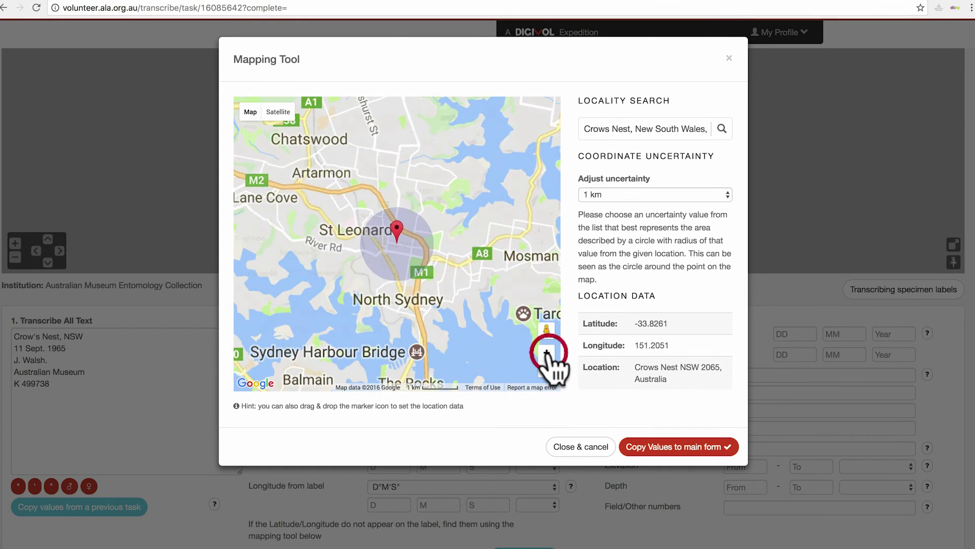
pyautogui.click(547, 352)
pyautogui.click(547, 353)
pyautogui.click(547, 353)
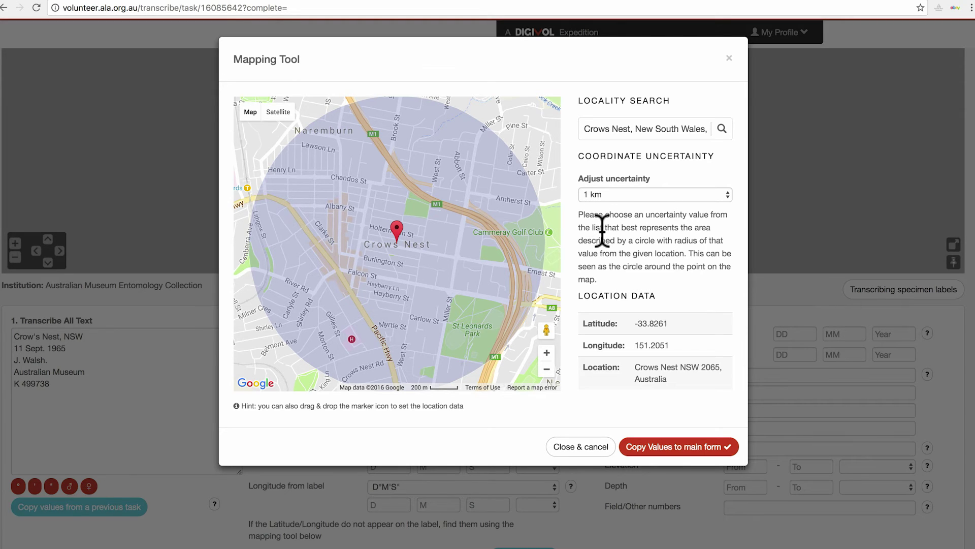
pyautogui.click(547, 369)
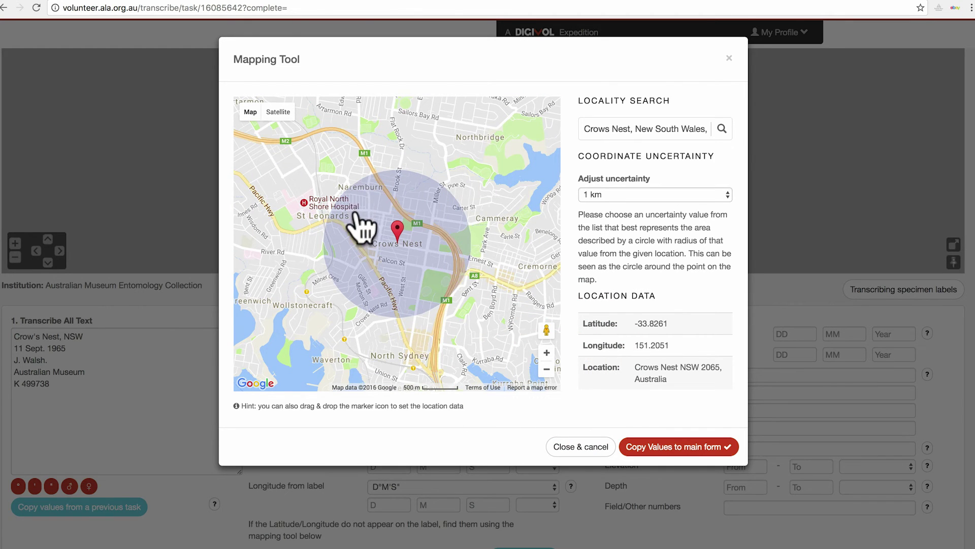
pyautogui.moveTo(396, 233)
pyautogui.mouseDown()
pyautogui.moveTo(386, 238)
pyautogui.moveTo(388, 223)
pyautogui.mouseUp()
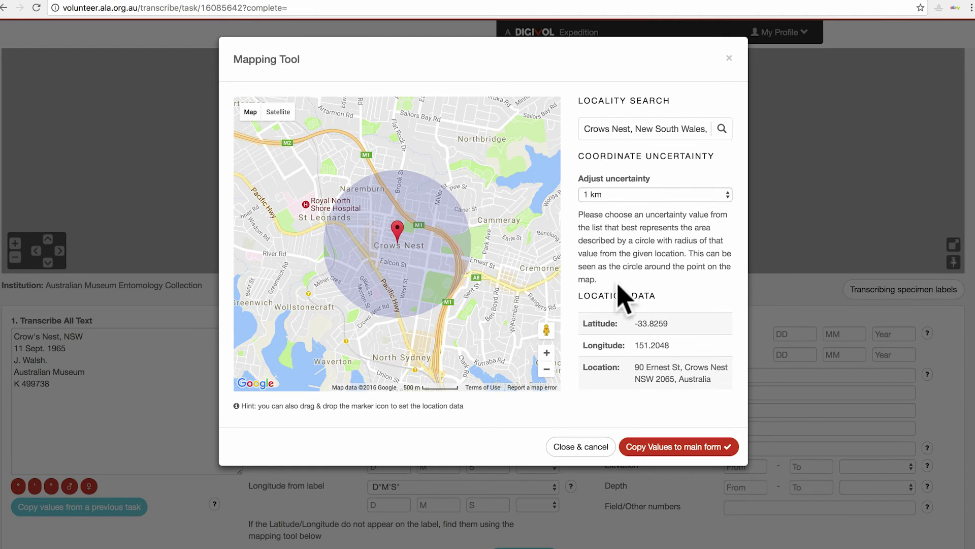
# Set coordinate uncertainty to 1 km and copy the location values into the main form.
pyautogui.click(650, 195)
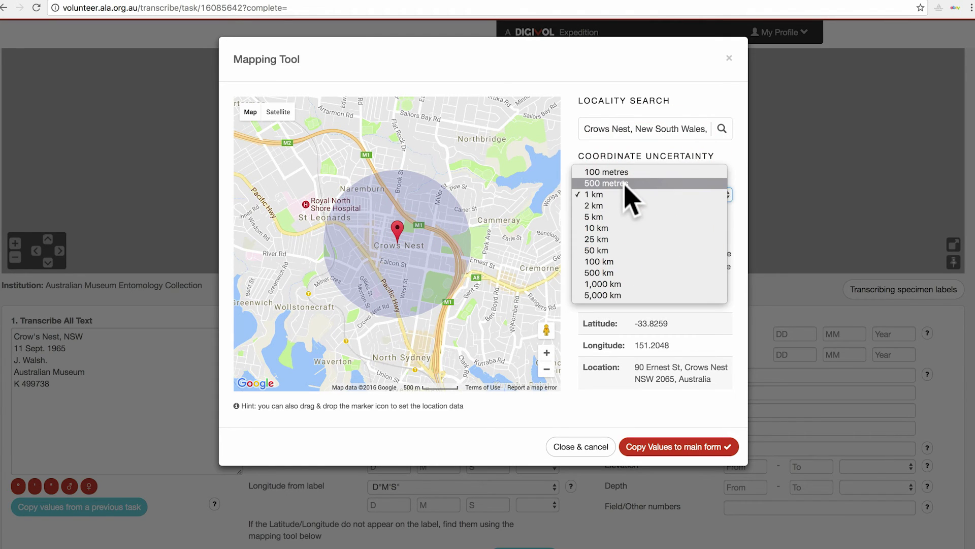
pyautogui.click(626, 184)
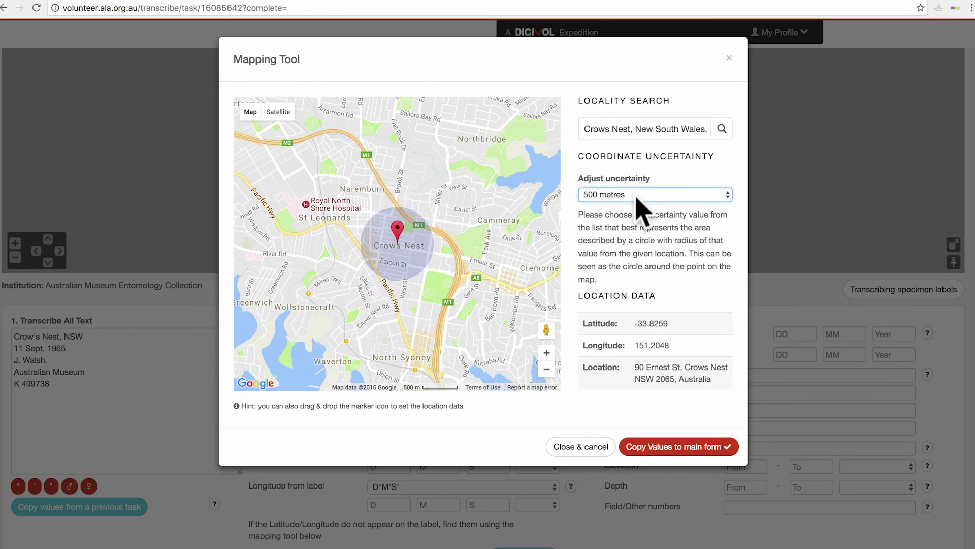
pyautogui.click(640, 196)
pyautogui.click(616, 205)
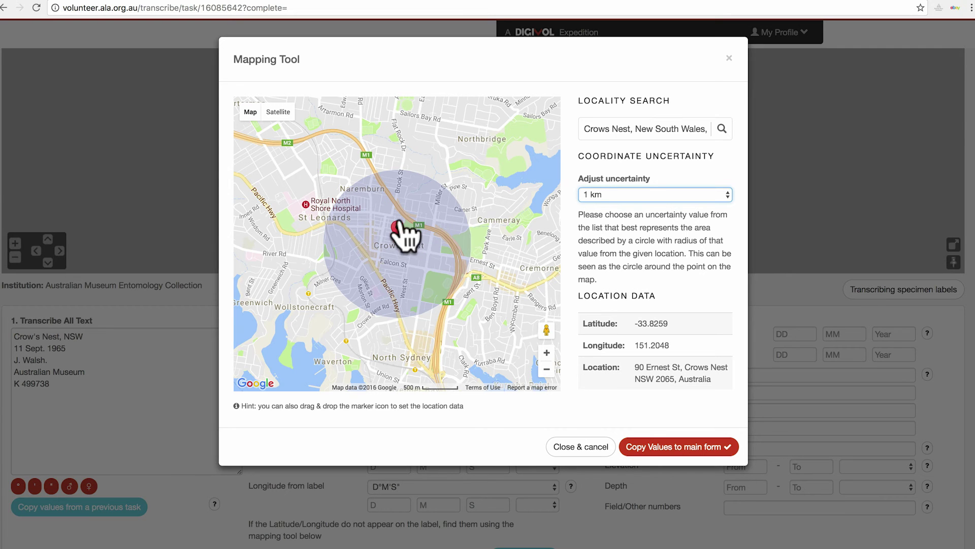
pyautogui.click(656, 443)
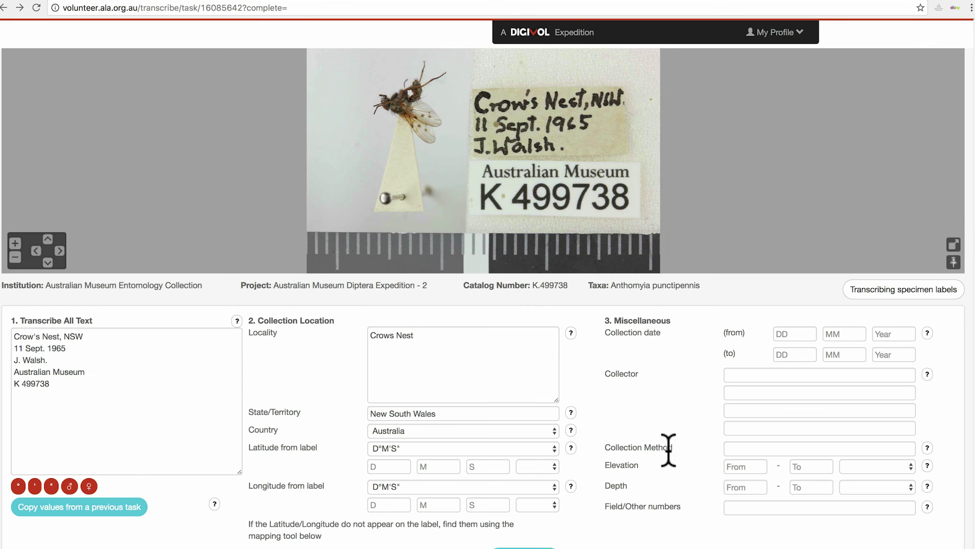
pyautogui.scroll(-5, 488, 298)
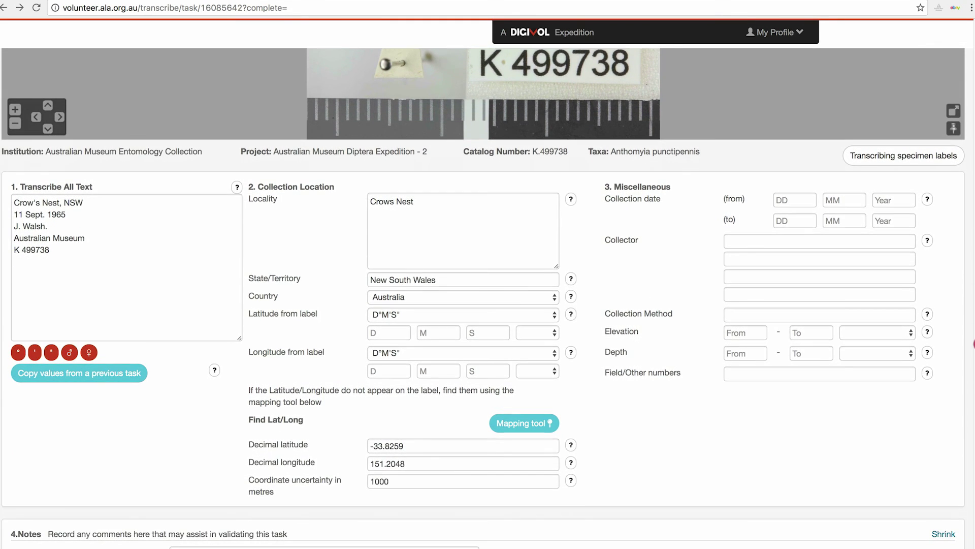
pyautogui.scroll(6, 488, 298)
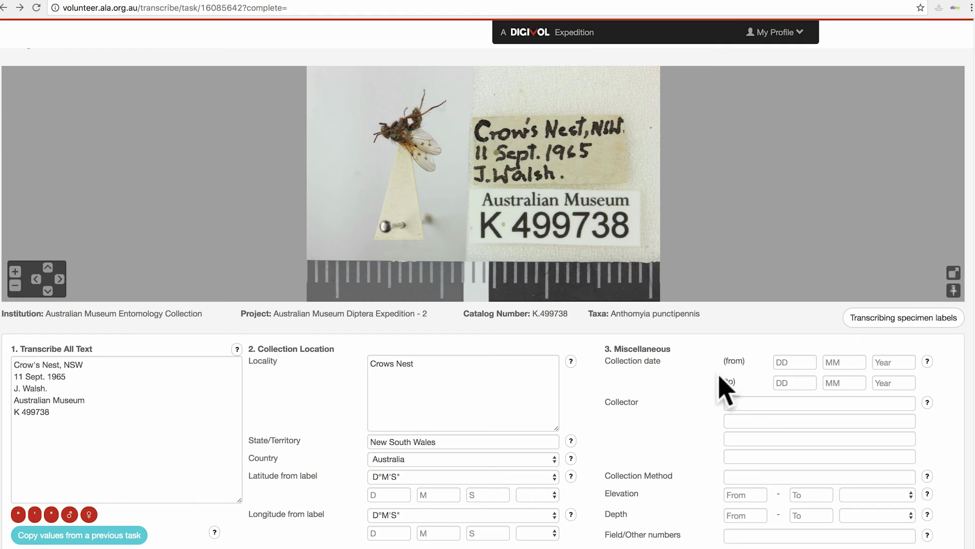
# Enter the collection date 11/09/1965 in the From day, month and year fields.
pyautogui.click(787, 362)
pyautogui.write('11')
pyautogui.click(842, 361)
pyautogui.write('09')
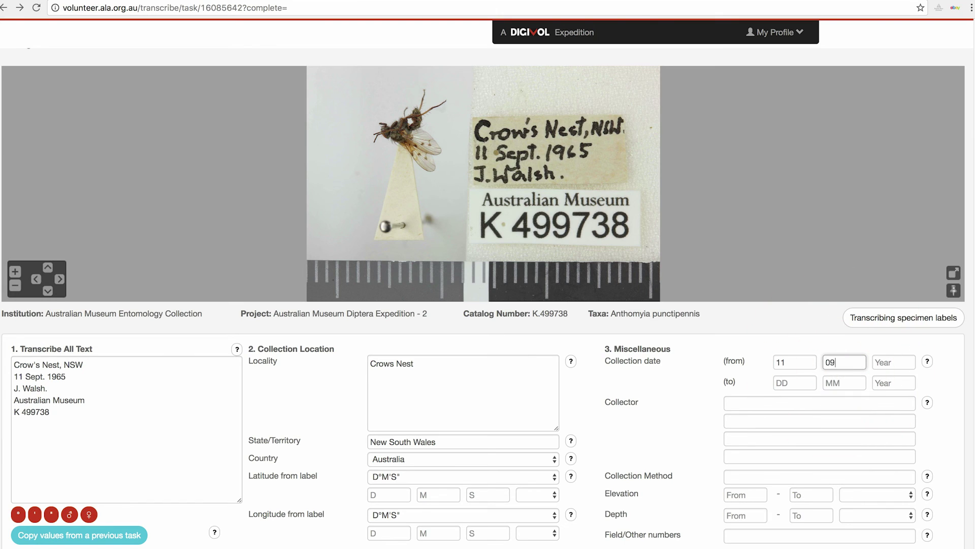
pyautogui.click(885, 362)
pyautogui.write('1965')
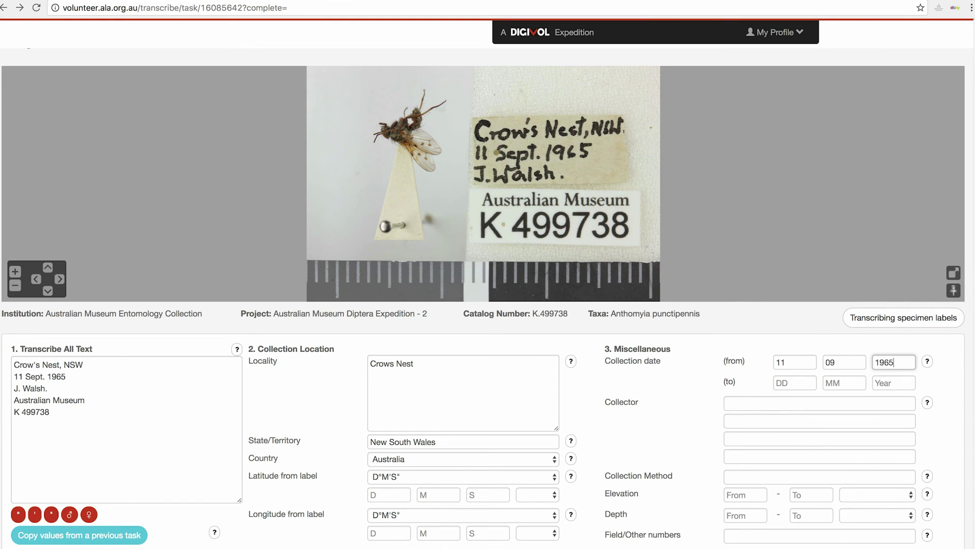
# Enter the collector's name from the label, accepting the matching suggestion.
pyautogui.click(736, 405)
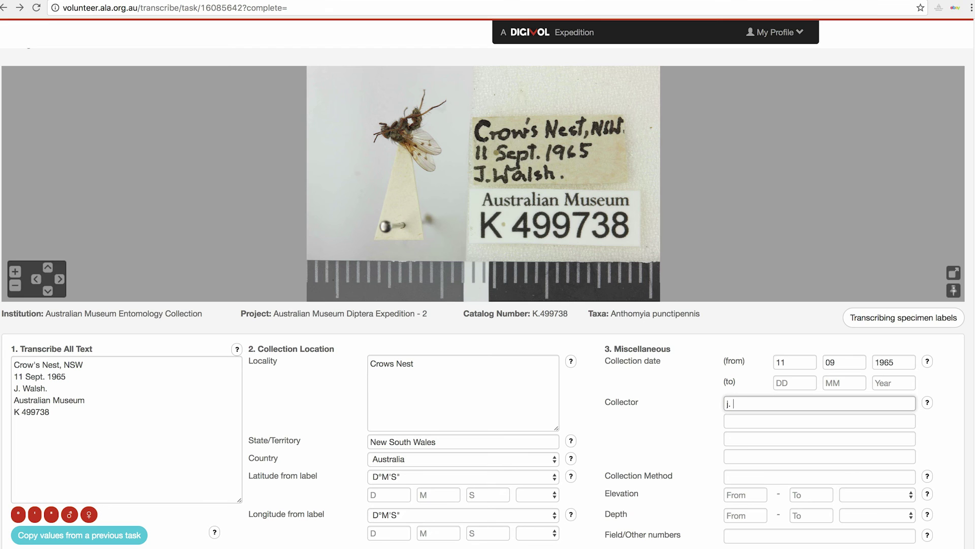
pyautogui.write('j. wals')
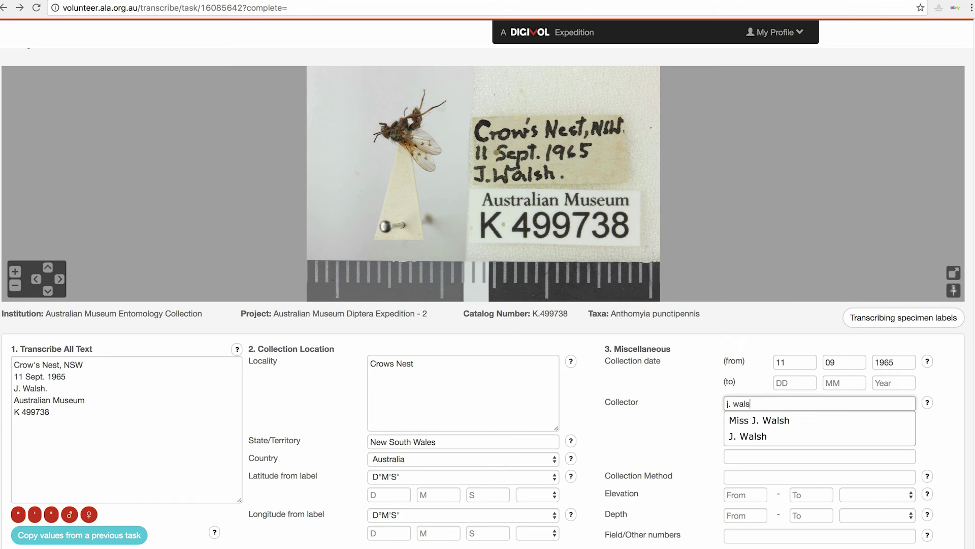
pyautogui.click(762, 436)
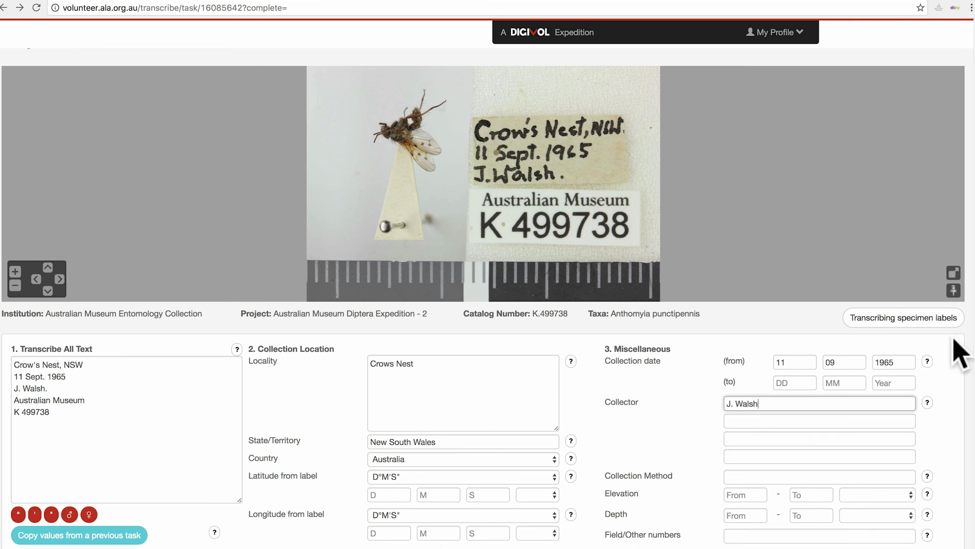
# Submit the completed K.499738 transcription for validation.
pyautogui.scroll(-1, 488, 305)
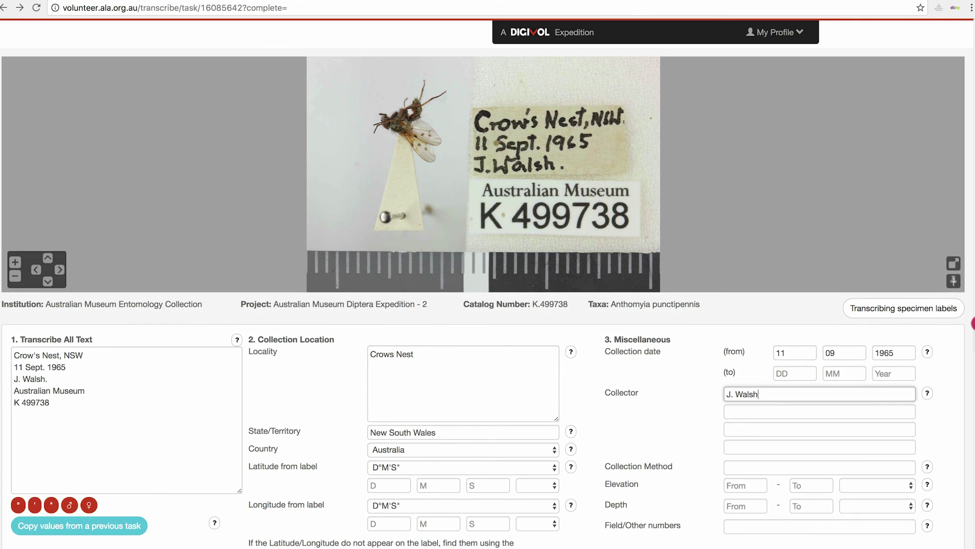
pyautogui.scroll(-1, 487, 295)
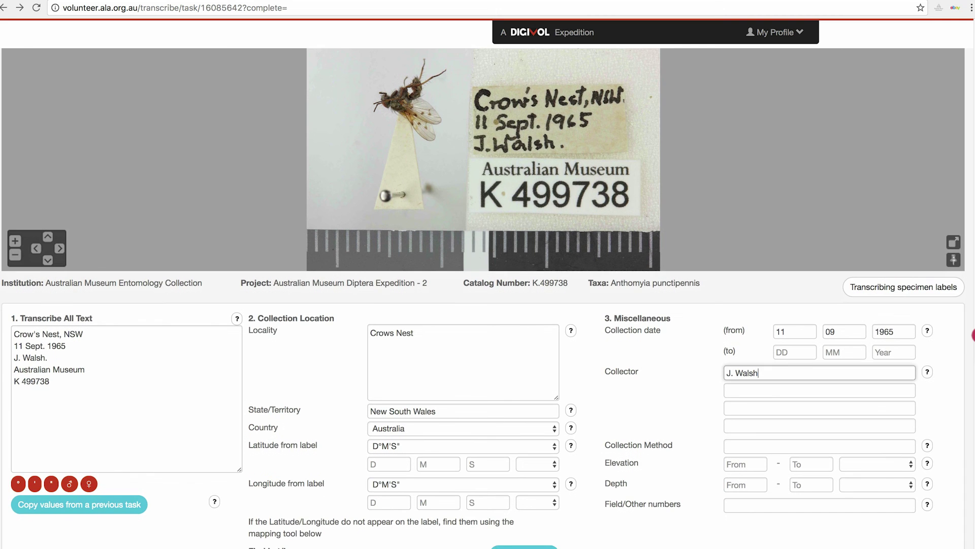
pyautogui.scroll(-5, 488, 304)
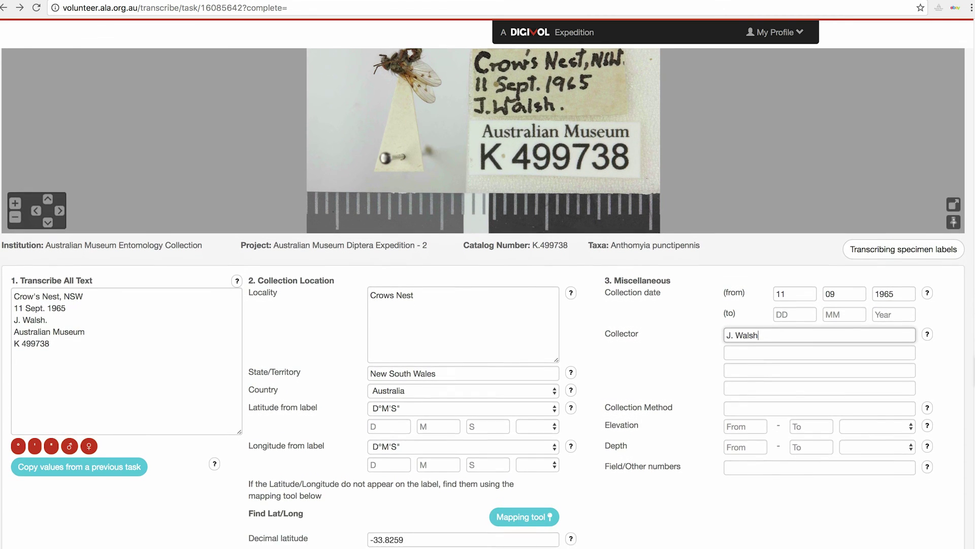
pyautogui.scroll(-4, 487, 304)
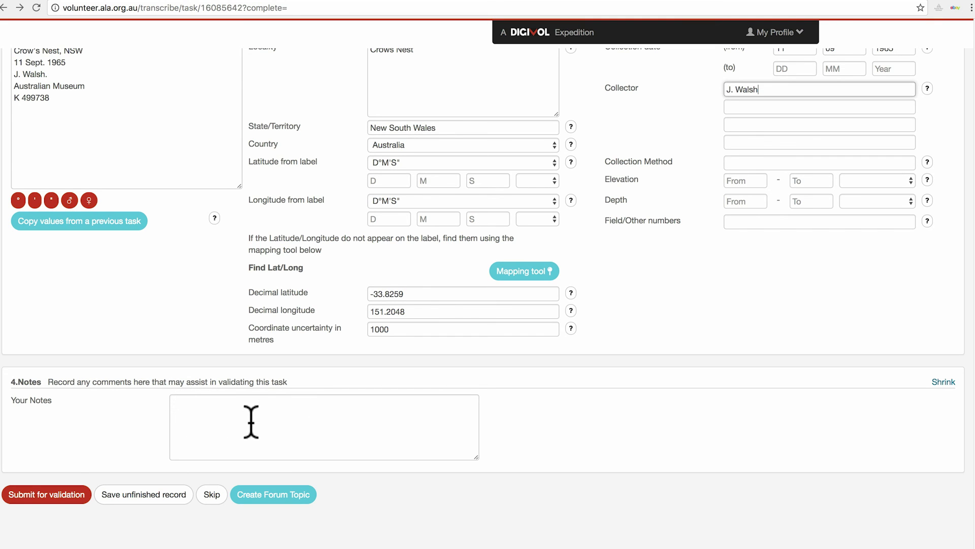
pyautogui.click(38, 496)
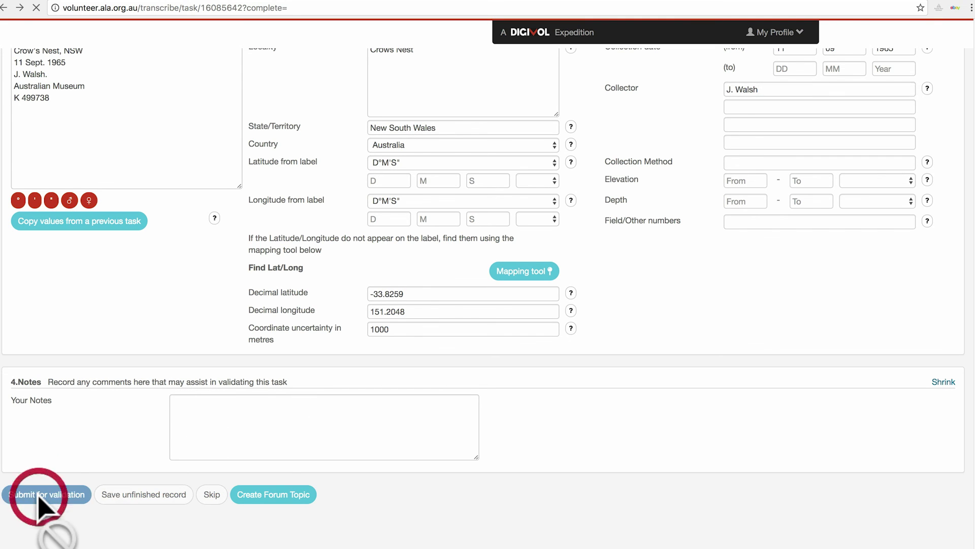